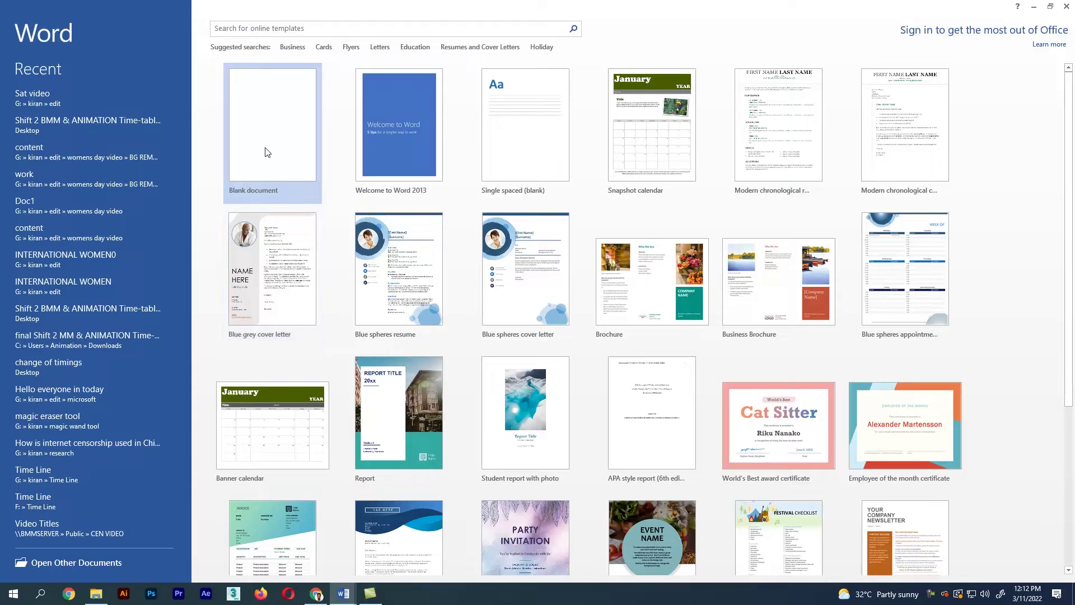
Create a new blank document from the Word start screen.
{"action": "left_click", "coordinate": [263, 128]}
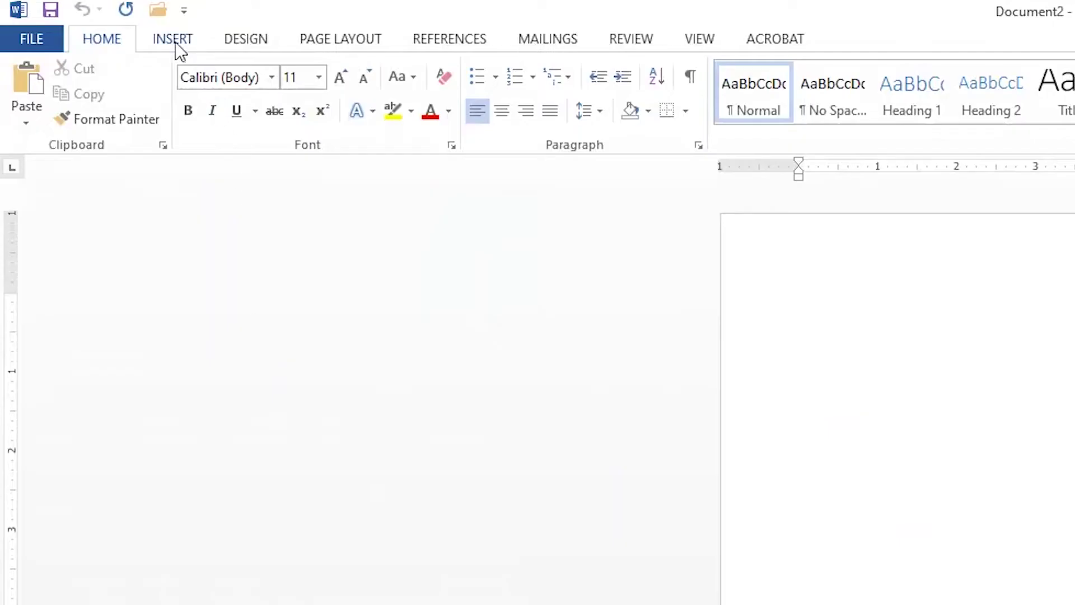
Draw a large hexagon from the Insert Shapes gallery and move it to the page centre.
{"action": "left_click", "coordinate": [86, 17]}
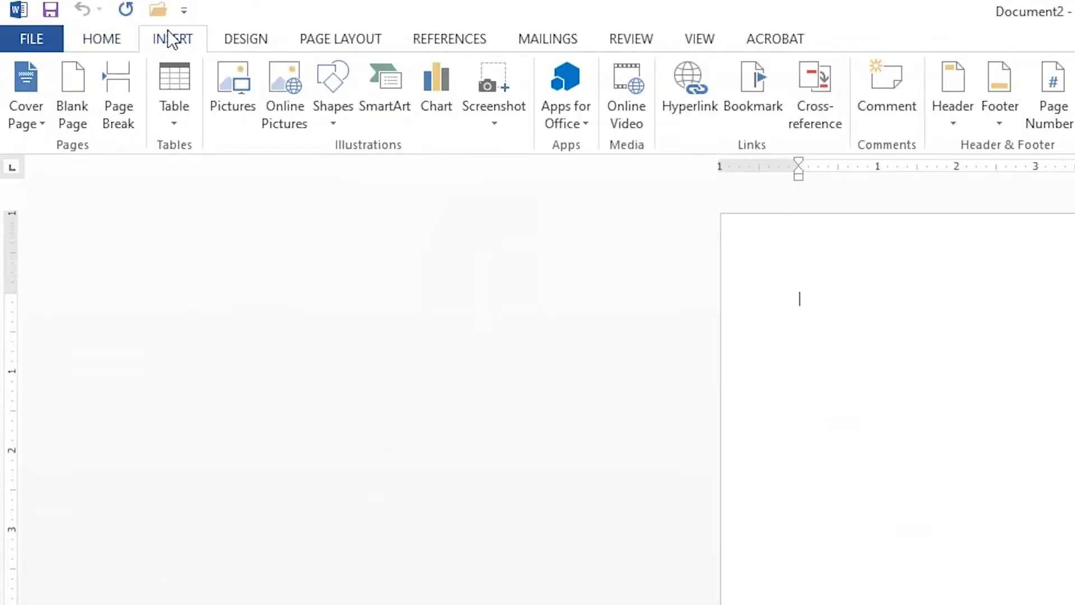
{"action": "left_click", "coordinate": [336, 105]}
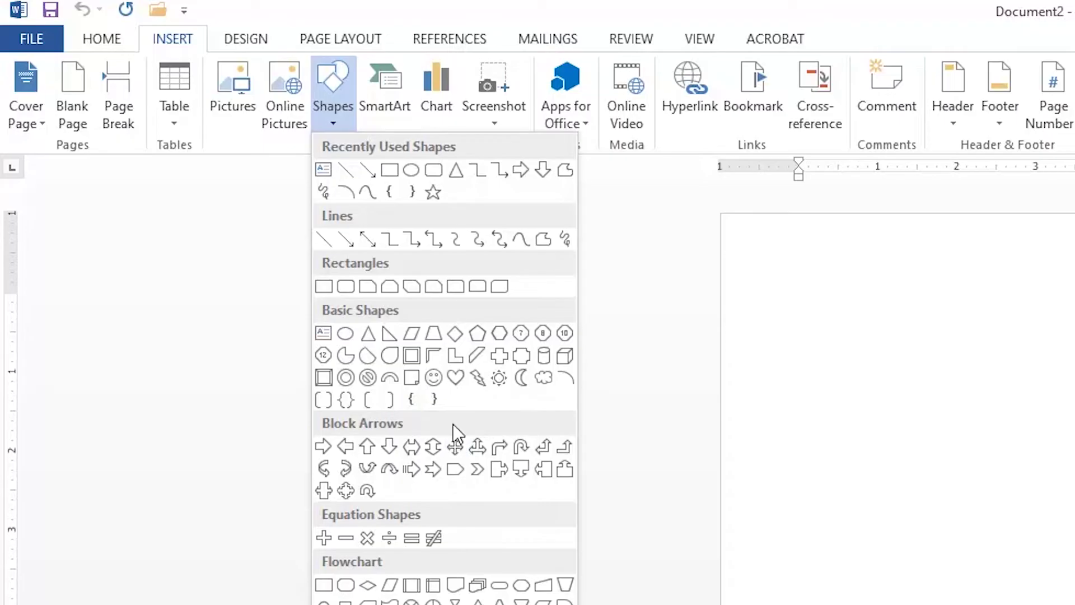
{"action": "left_click", "coordinate": [497, 338]}
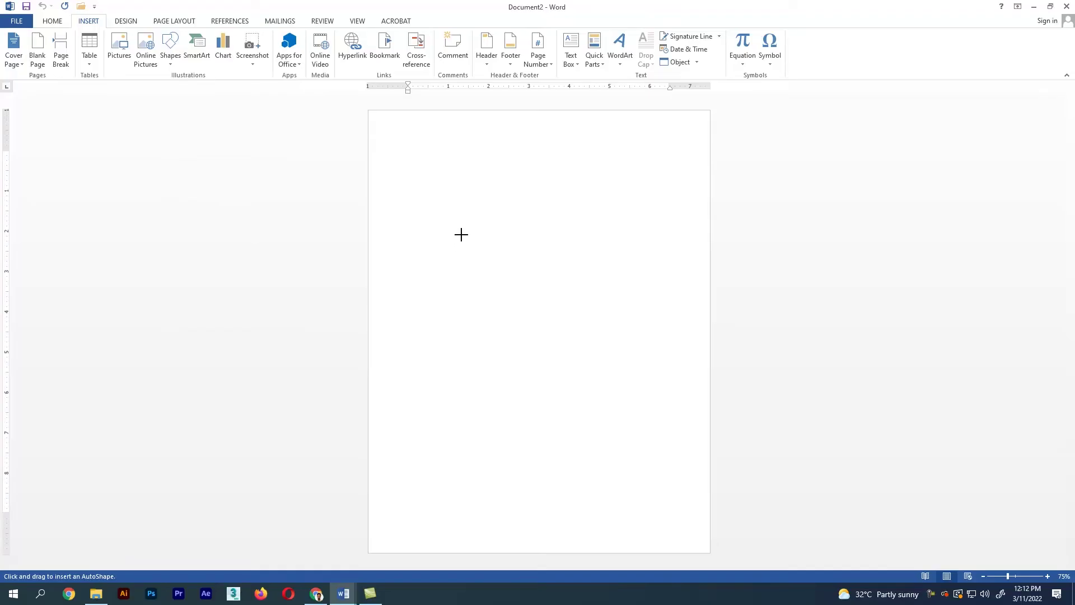
{"action": "left_click_drag", "start_coordinate": [446, 211], "coordinate": [602, 379]}
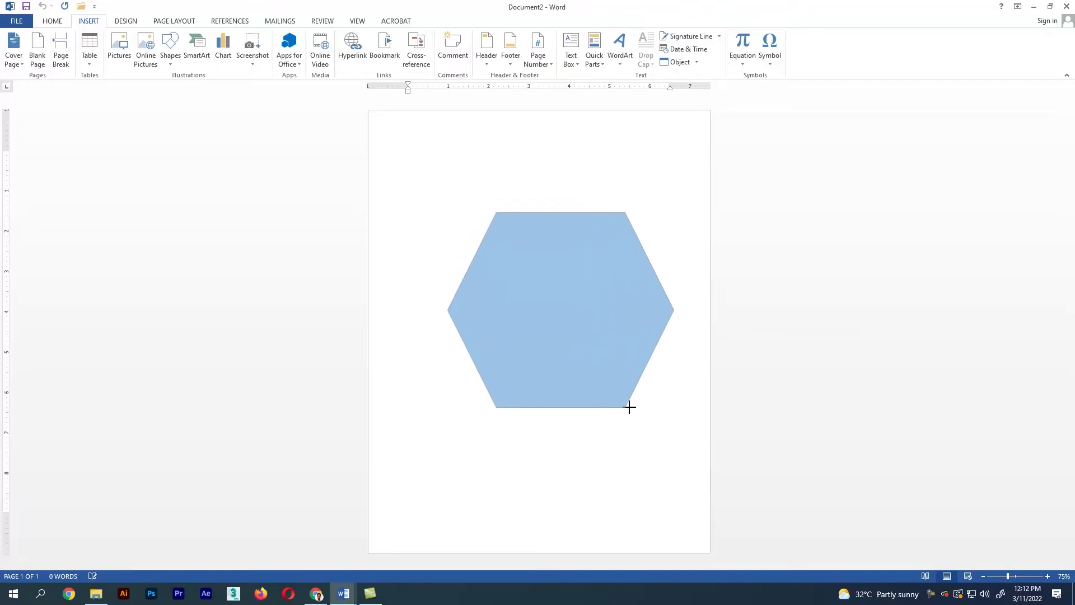
{"action": "left_click_drag", "start_coordinate": [602, 380], "coordinate": [641, 414]}
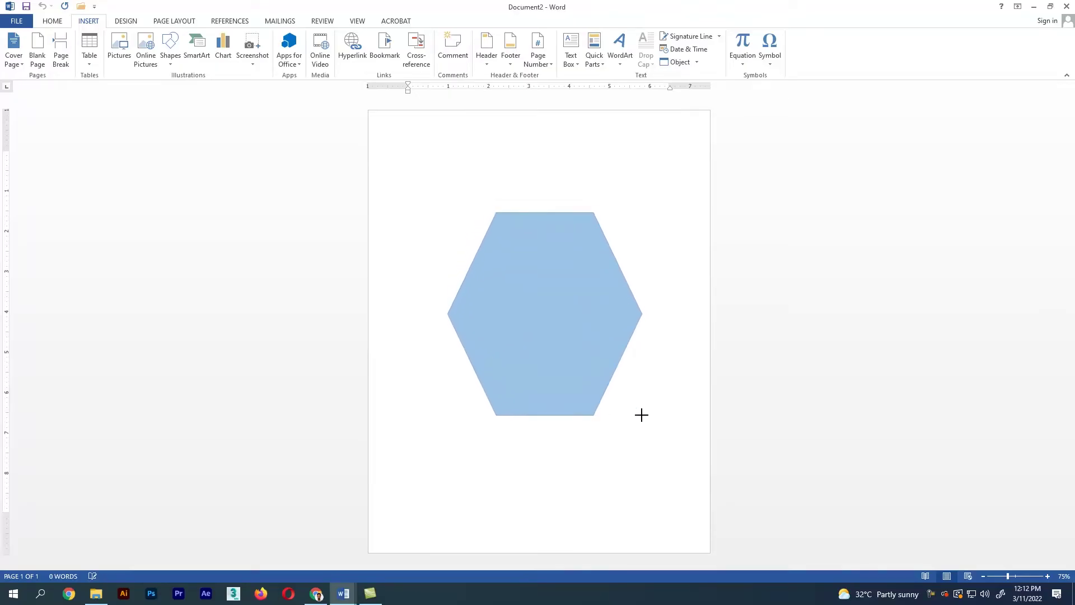
{"action": "left_click_drag", "start_coordinate": [642, 415], "coordinate": [654, 431]}
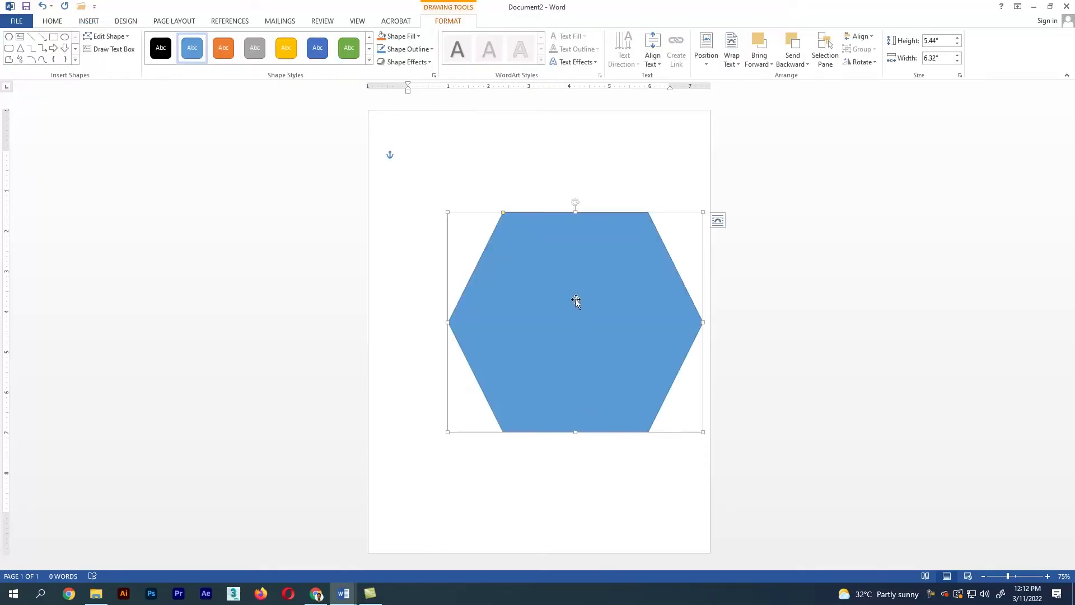
{"action": "left_click_drag", "start_coordinate": [575, 301], "coordinate": [539, 284]}
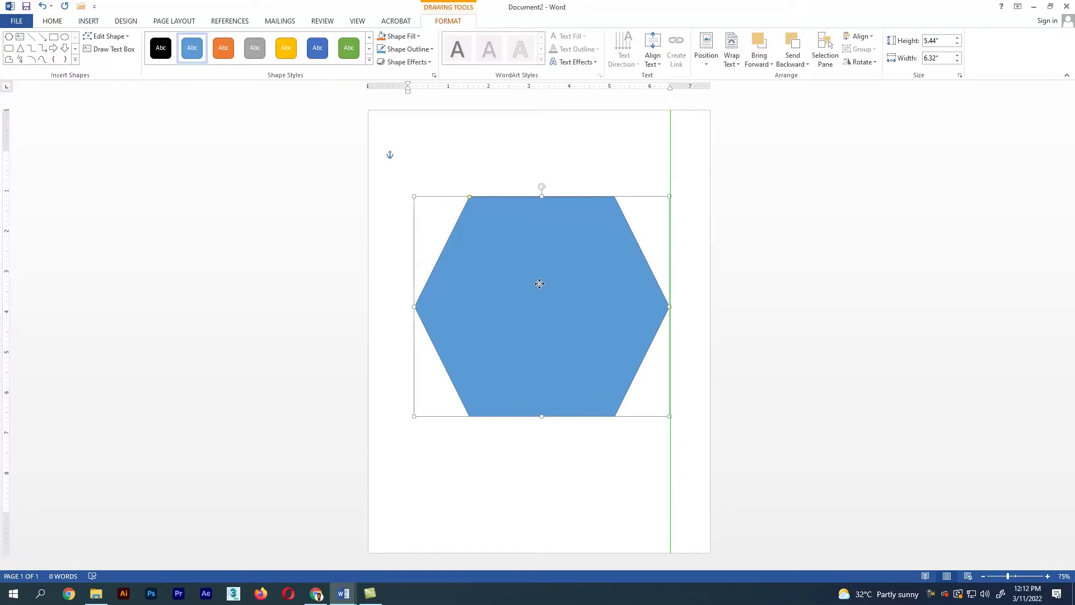
{"action": "left_click_drag", "start_coordinate": [539, 284], "coordinate": [540, 285]}
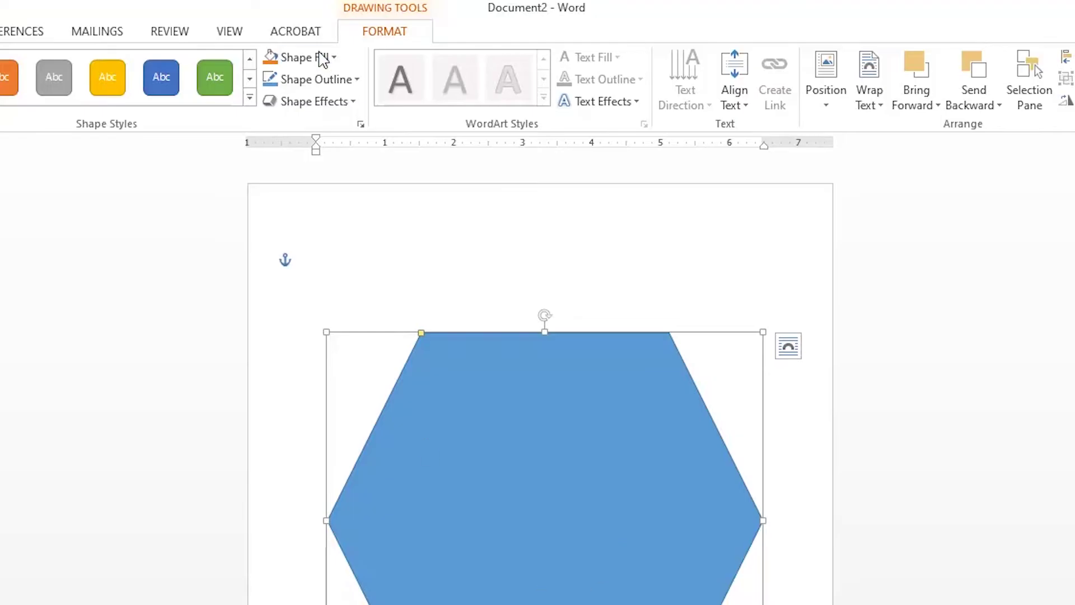
Fill the hexagon with the Women's Day image from the Desktop using Shape Fill > Picture.
{"action": "left_click", "coordinate": [324, 58]}
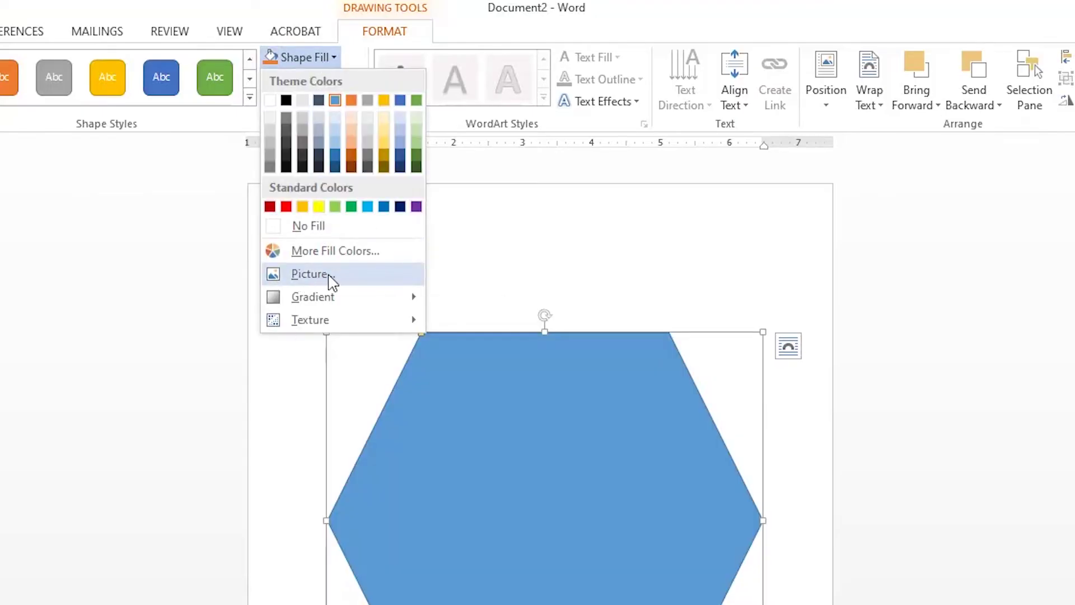
{"action": "left_click", "coordinate": [328, 275]}
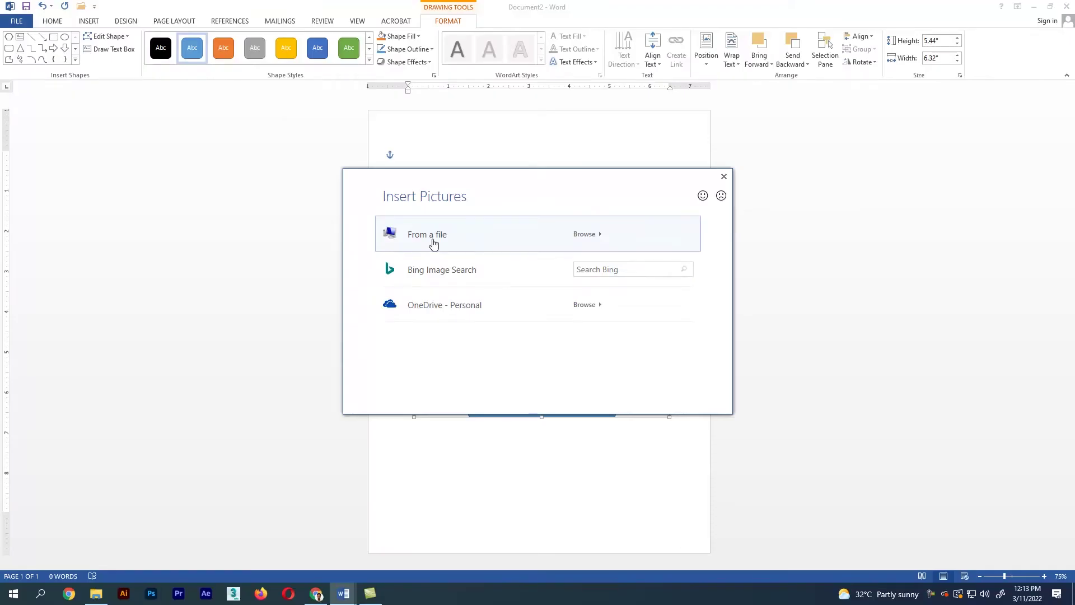
{"action": "left_click", "coordinate": [433, 243]}
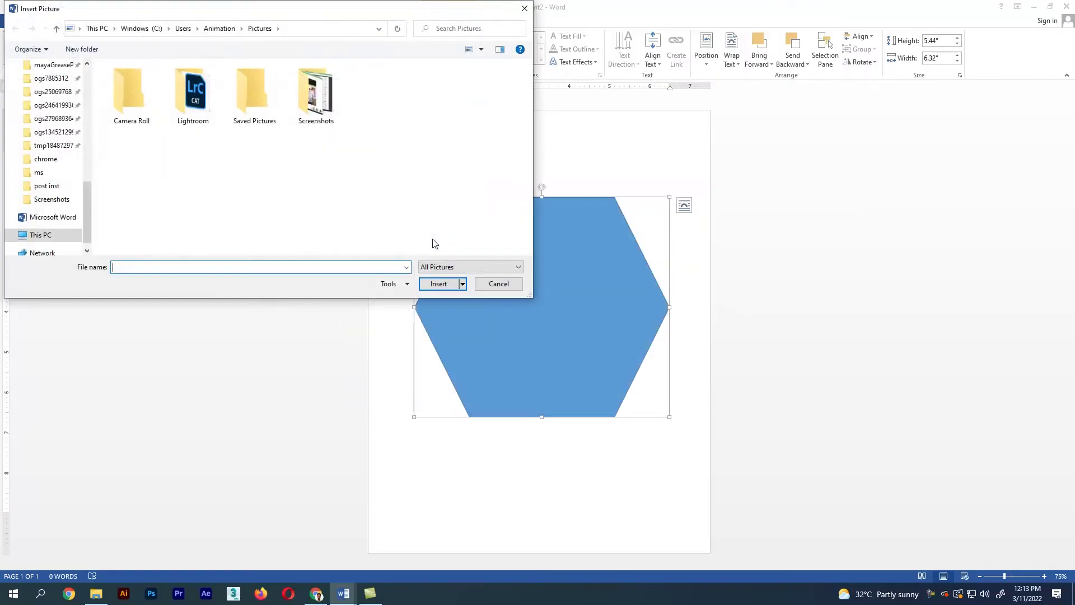
{"action": "mouse_move", "coordinate": [51, 134]}
{"action": "scroll", "coordinate": [86, 72], "scroll_direction": "up", "scroll_amount": 10}
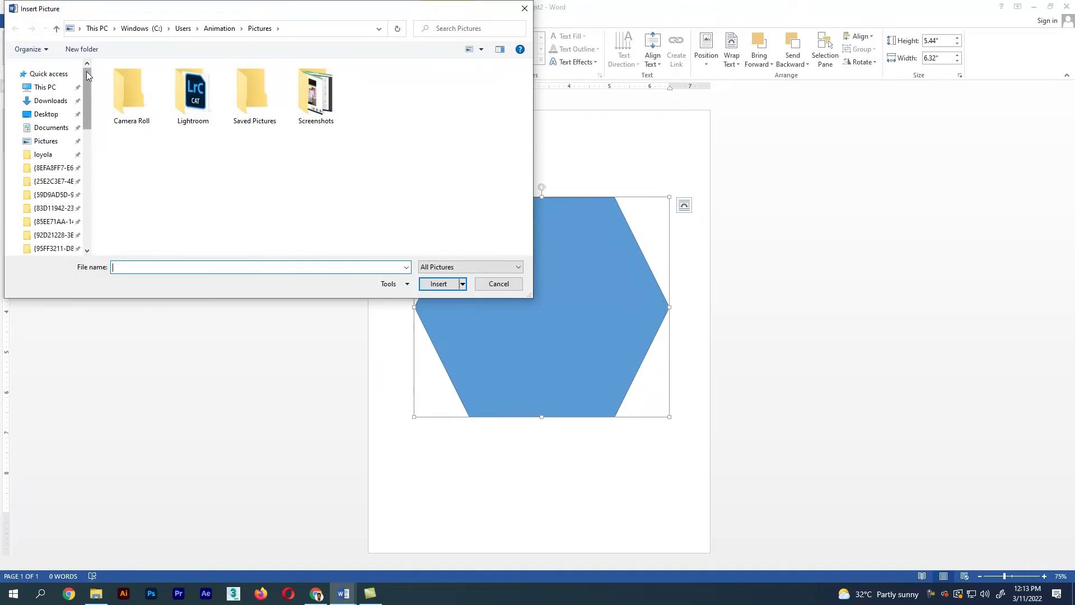
{"action": "left_click", "coordinate": [49, 115]}
{"action": "left_click", "coordinate": [315, 124]}
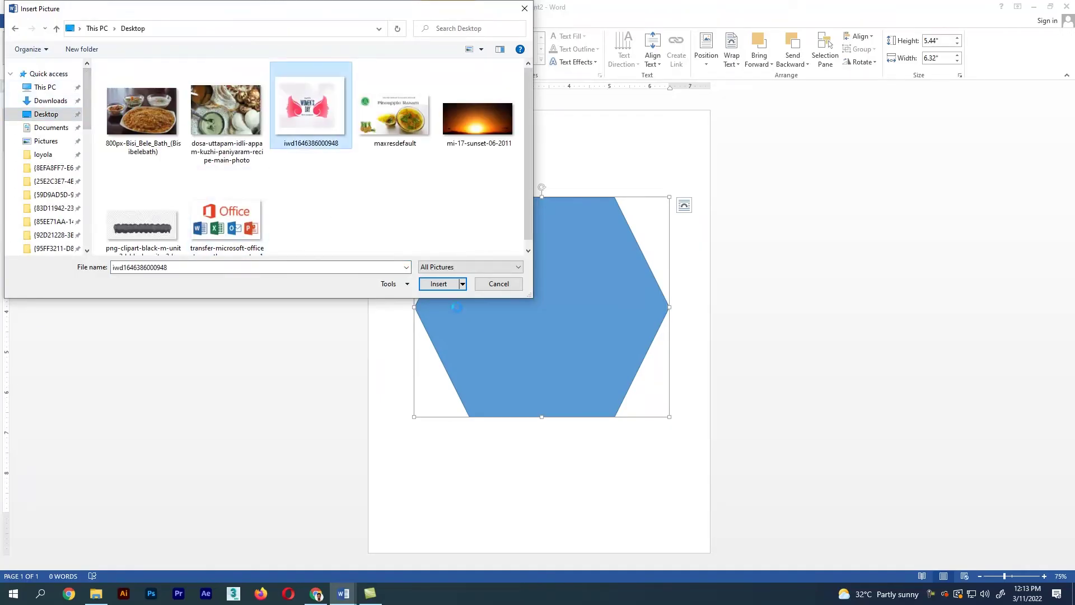
{"action": "left_click", "coordinate": [438, 284]}
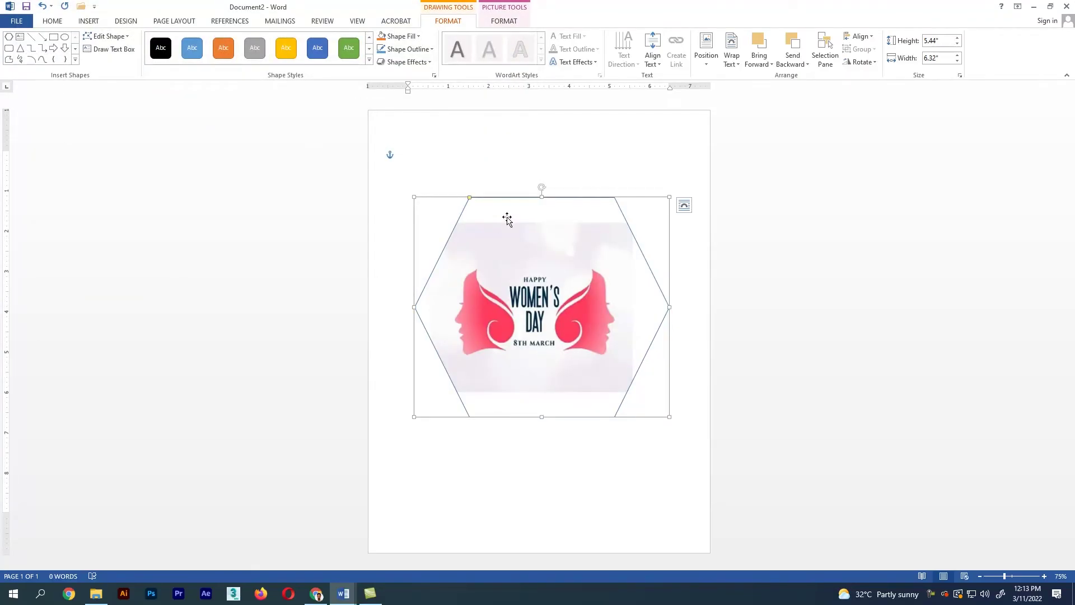
{"action": "left_click", "coordinate": [777, 338]}
Crop the Women's Day picture so it sits neatly inside the hexagon frame.
{"action": "left_click", "coordinate": [544, 281]}
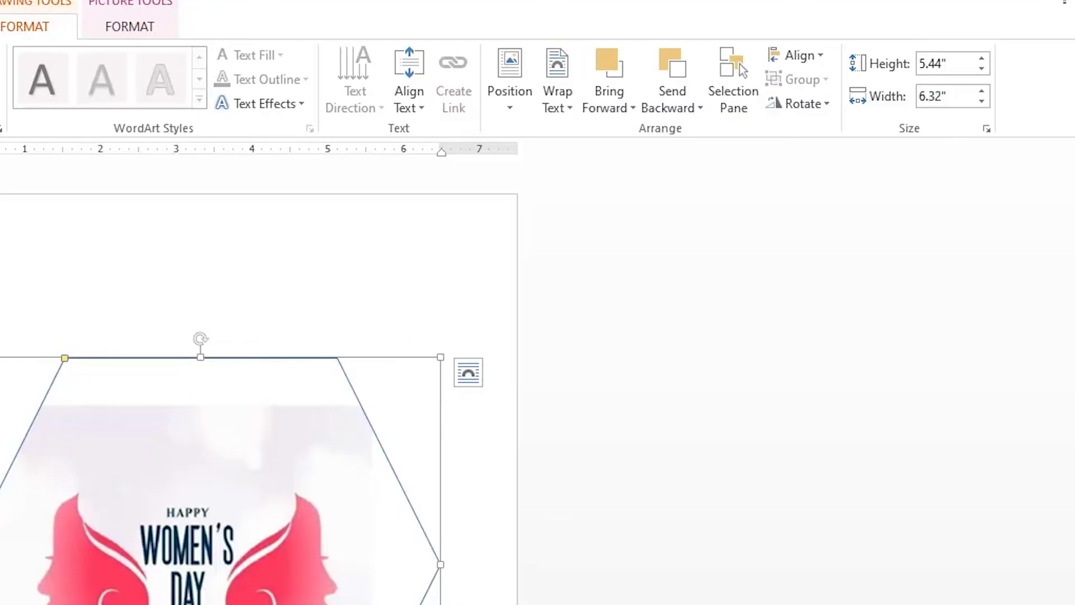
{"action": "left_click", "coordinate": [126, 28]}
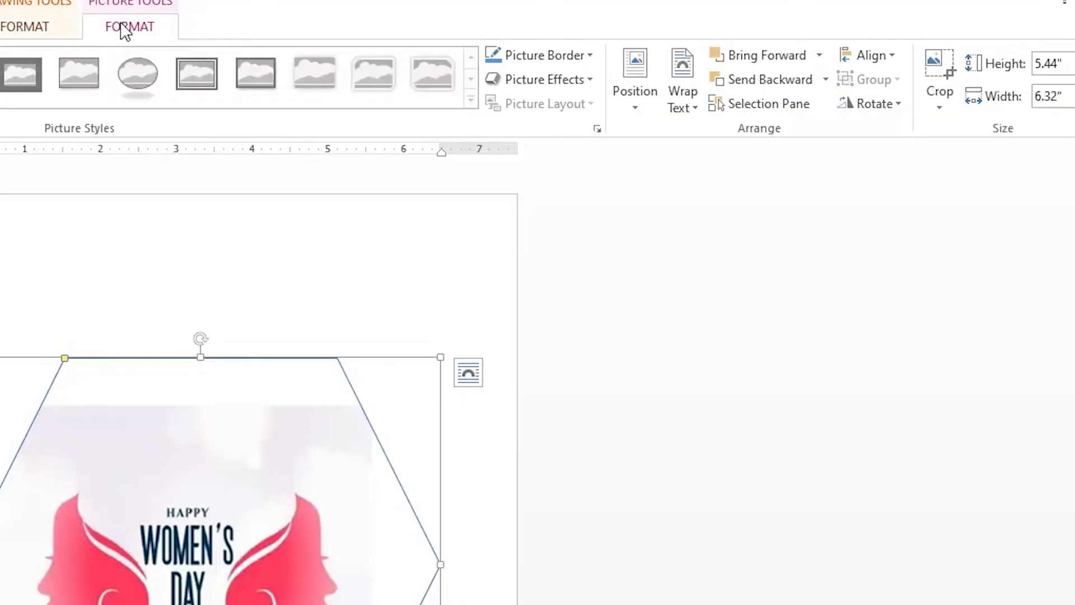
{"action": "left_click", "coordinate": [945, 79]}
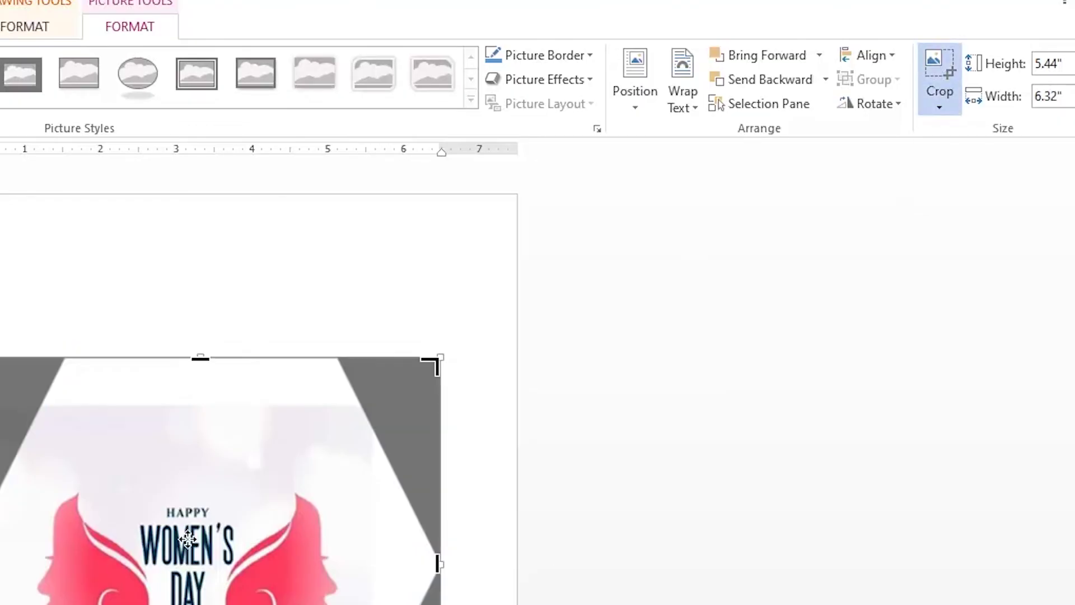
{"action": "mouse_move", "coordinate": [654, 234]}
{"action": "left_mouse_down"}
{"action": "mouse_move", "coordinate": [670, 208]}
{"action": "mouse_move", "coordinate": [660, 204]}
{"action": "left_mouse_up"}
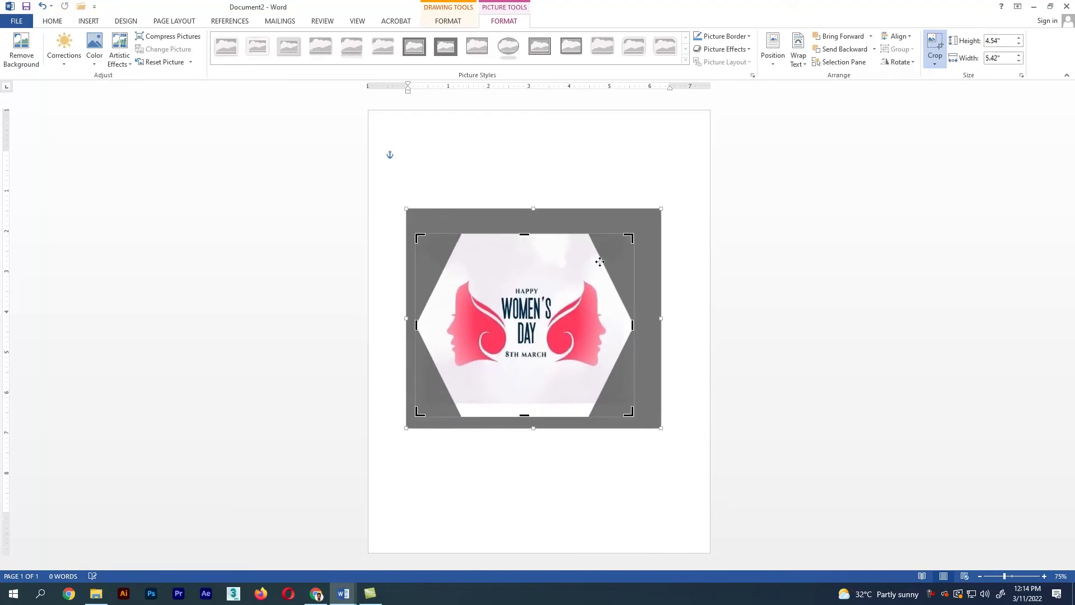
{"action": "left_click_drag", "start_coordinate": [535, 286], "coordinate": [516, 339]}
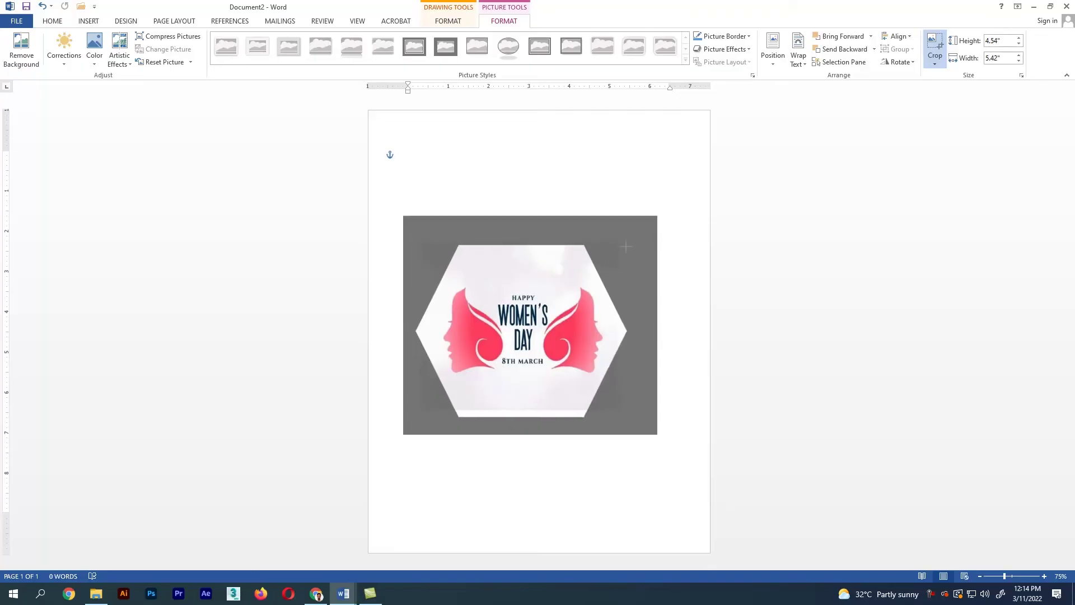
{"action": "key", "text": "ctrl+z"}
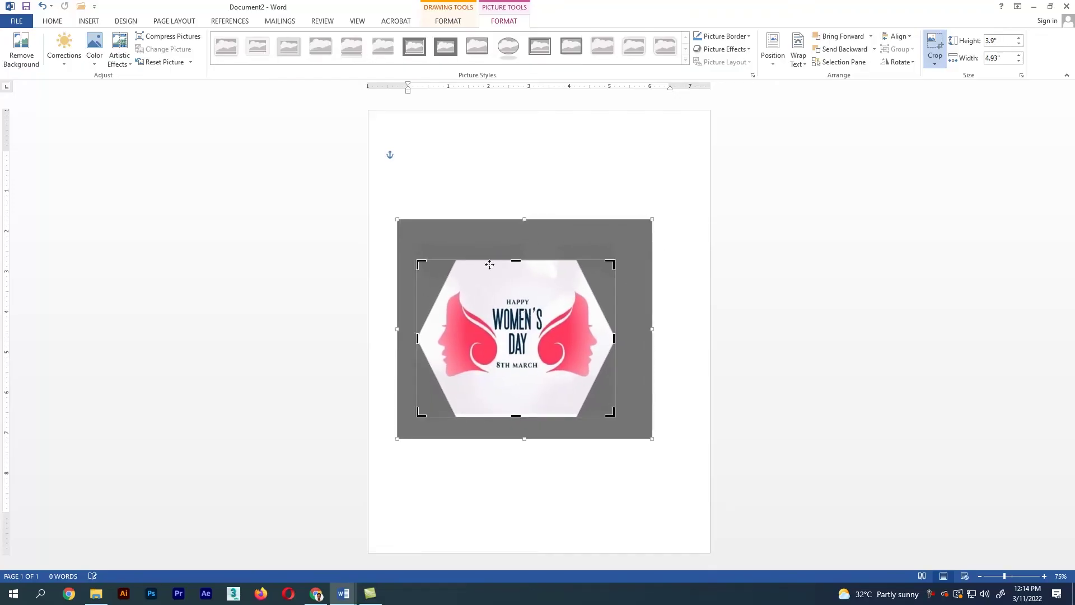
{"action": "left_click", "coordinate": [687, 253]}
Enlarge the picture-filled hexagon and shift it up on the page.
{"action": "left_click_drag", "start_coordinate": [512, 263], "coordinate": [530, 224]}
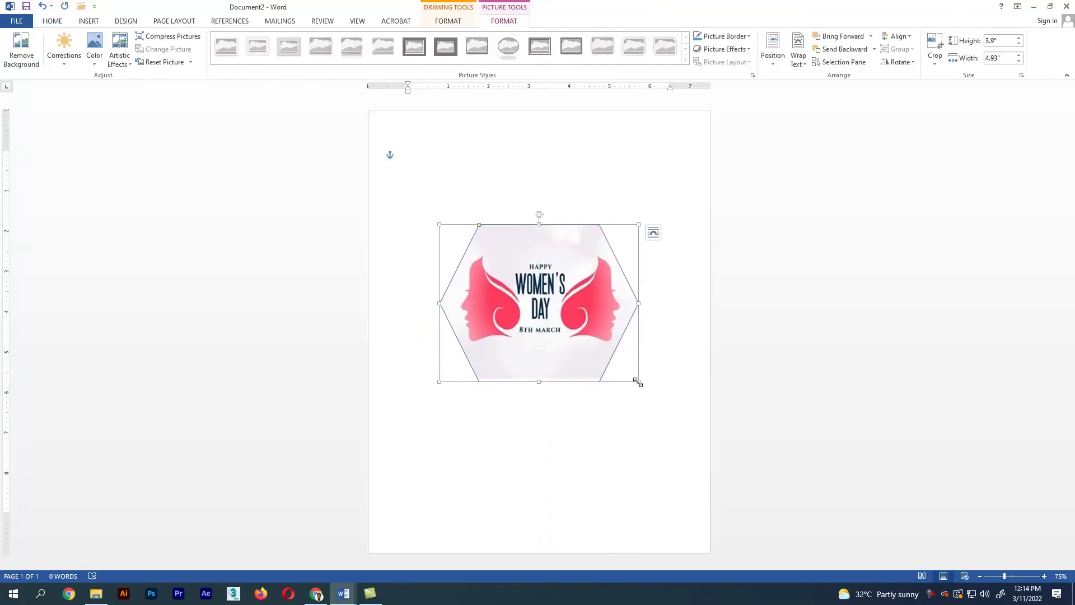
{"action": "left_click_drag", "start_coordinate": [636, 380], "coordinate": [700, 442]}
{"action": "left_click", "coordinate": [573, 439]}
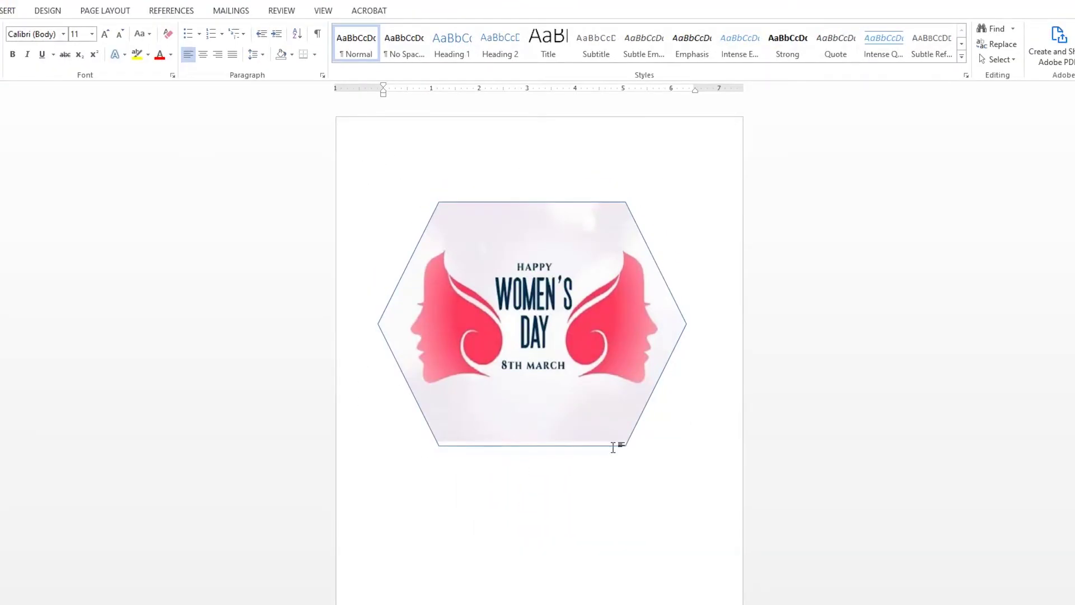
Set the hexagon's shape outline to dark green with a 6 pt weight.
{"action": "left_click", "coordinate": [573, 232]}
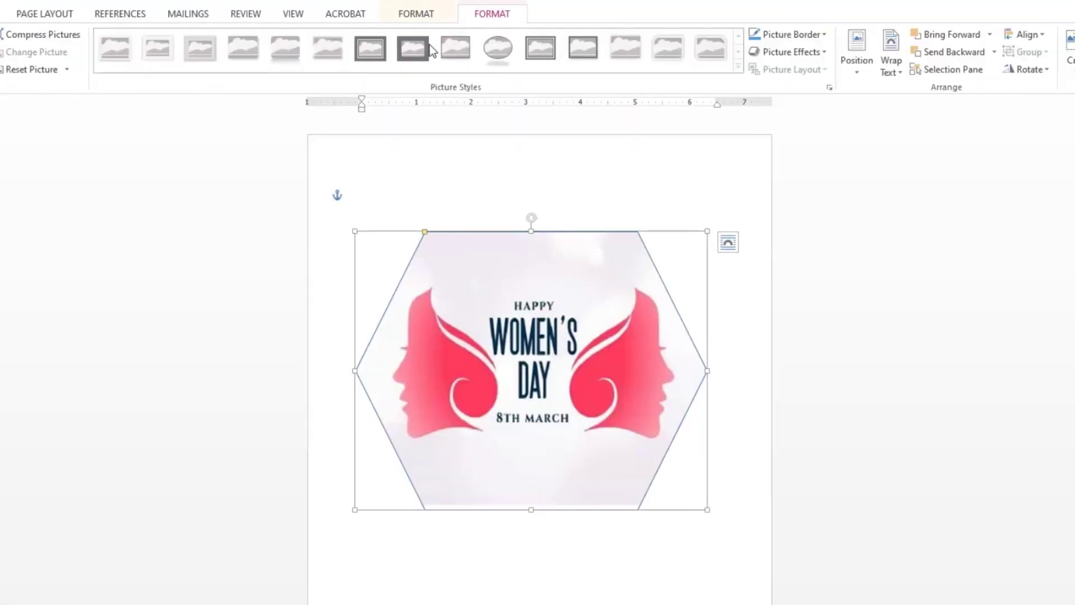
{"action": "left_click", "coordinate": [413, 15]}
{"action": "left_click", "coordinate": [389, 50]}
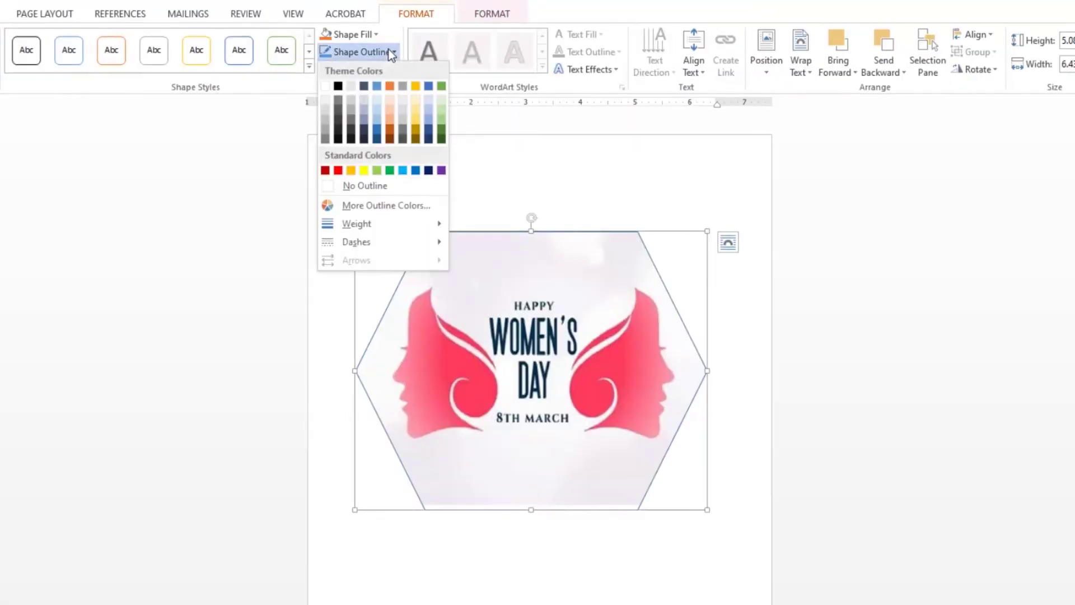
{"action": "left_click", "coordinate": [389, 172]}
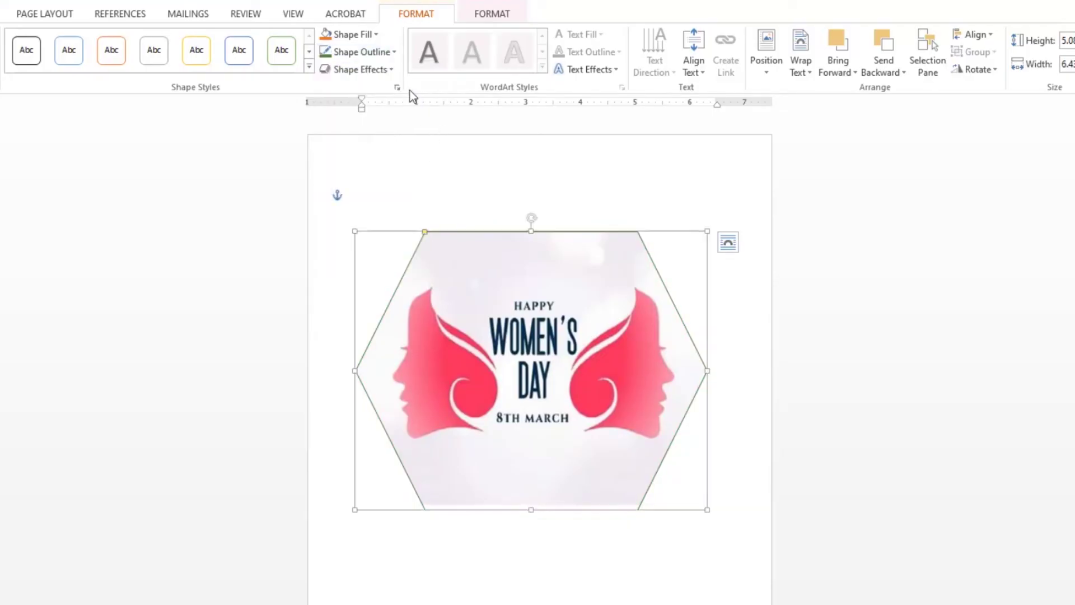
{"action": "left_click", "coordinate": [389, 56]}
{"action": "mouse_move", "coordinate": [356, 224]}
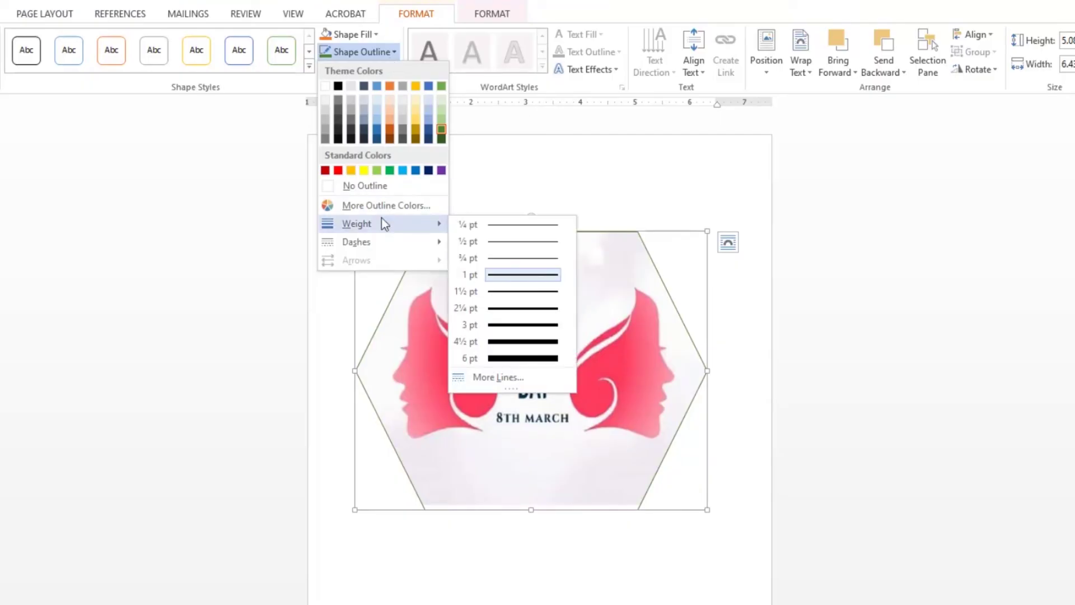
{"action": "left_click", "coordinate": [500, 358]}
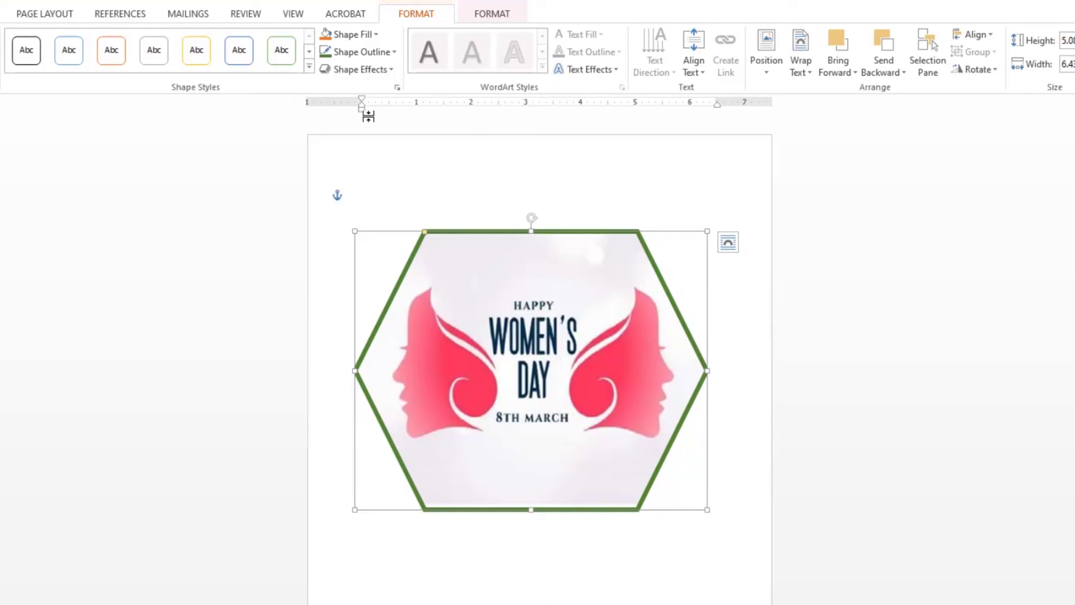
Apply an Offset Center shadow, then enlarge, soften and offset it down-right.
{"action": "left_click", "coordinate": [381, 70]}
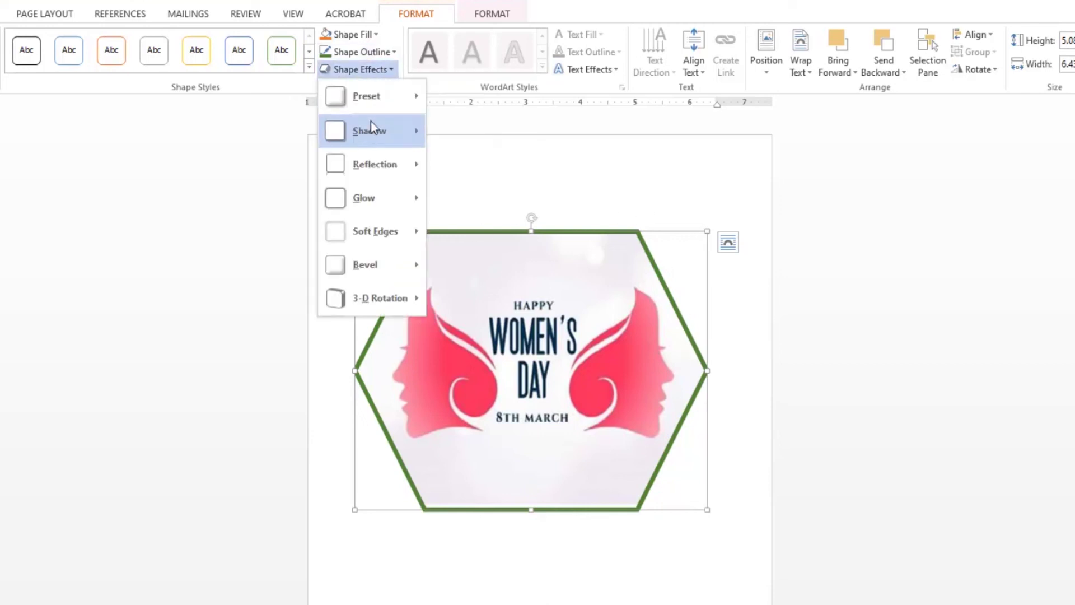
{"action": "mouse_move", "coordinate": [369, 132]}
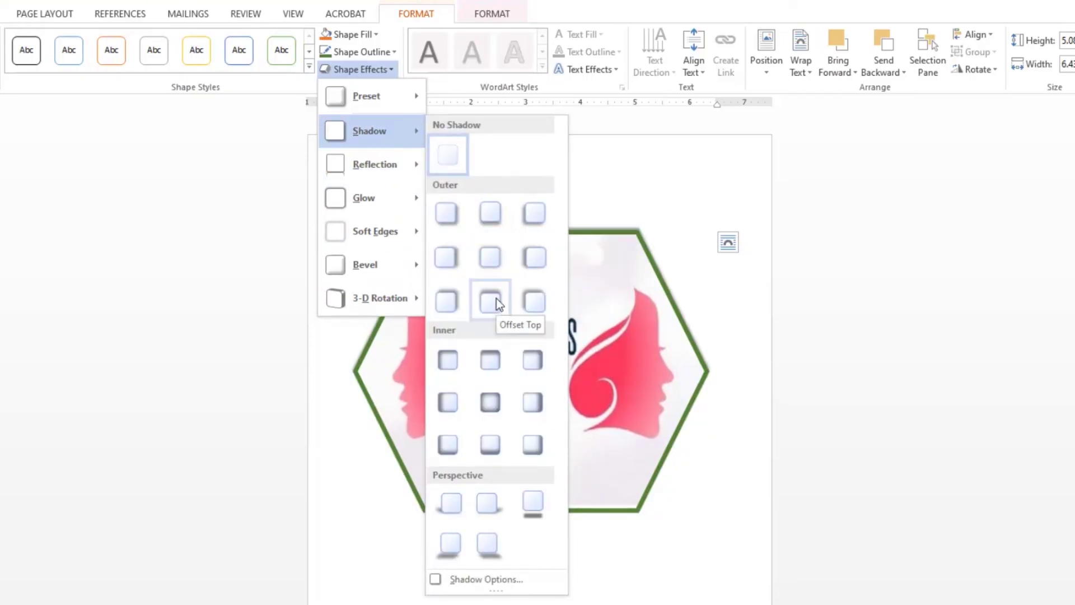
{"action": "left_click", "coordinate": [490, 258]}
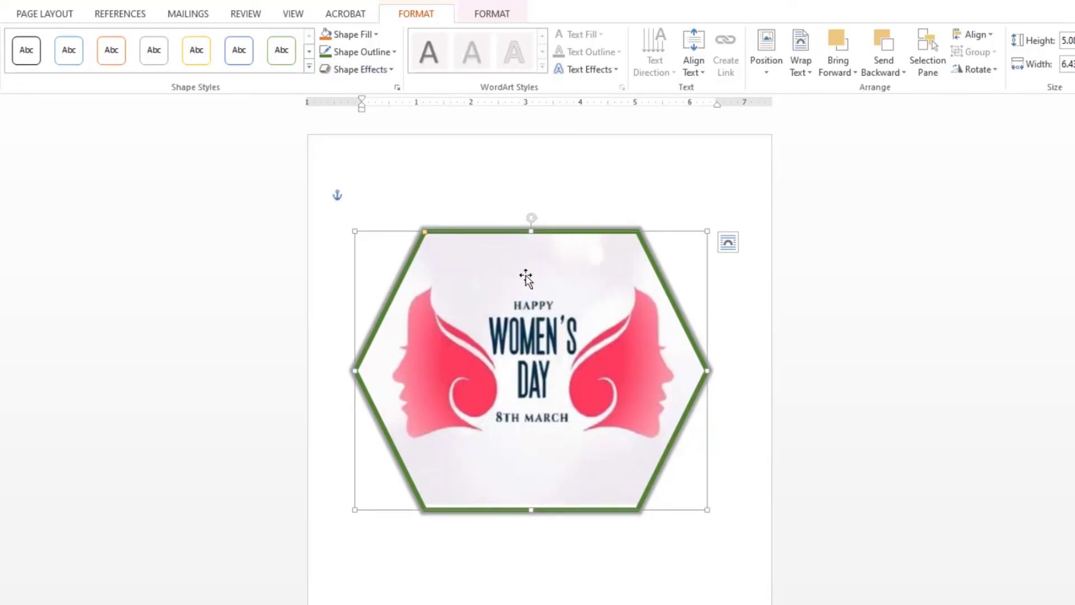
{"action": "left_click", "coordinate": [385, 69]}
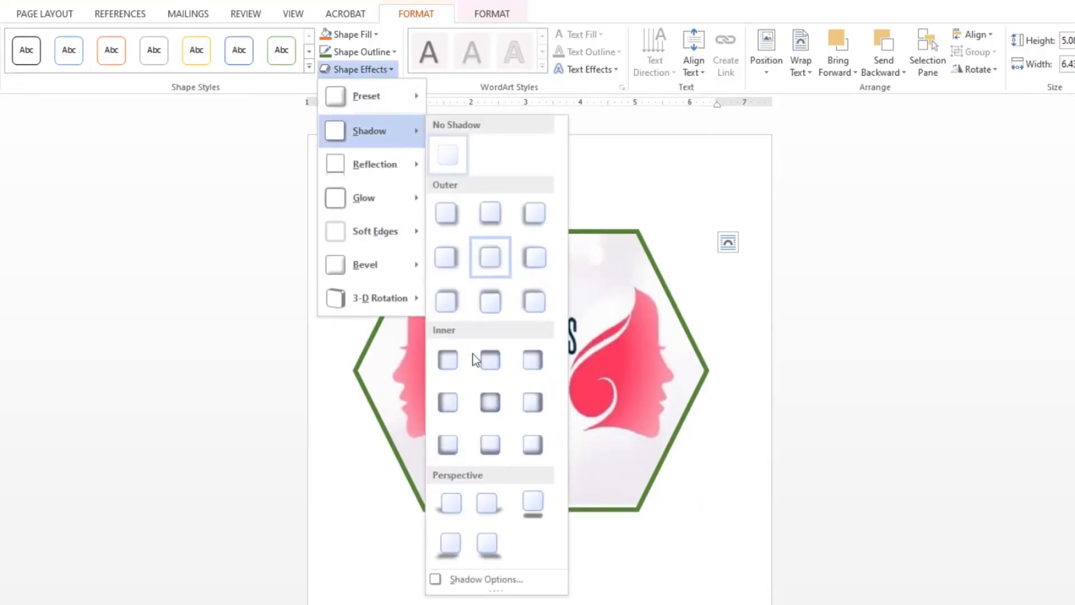
{"action": "left_click", "coordinate": [437, 580]}
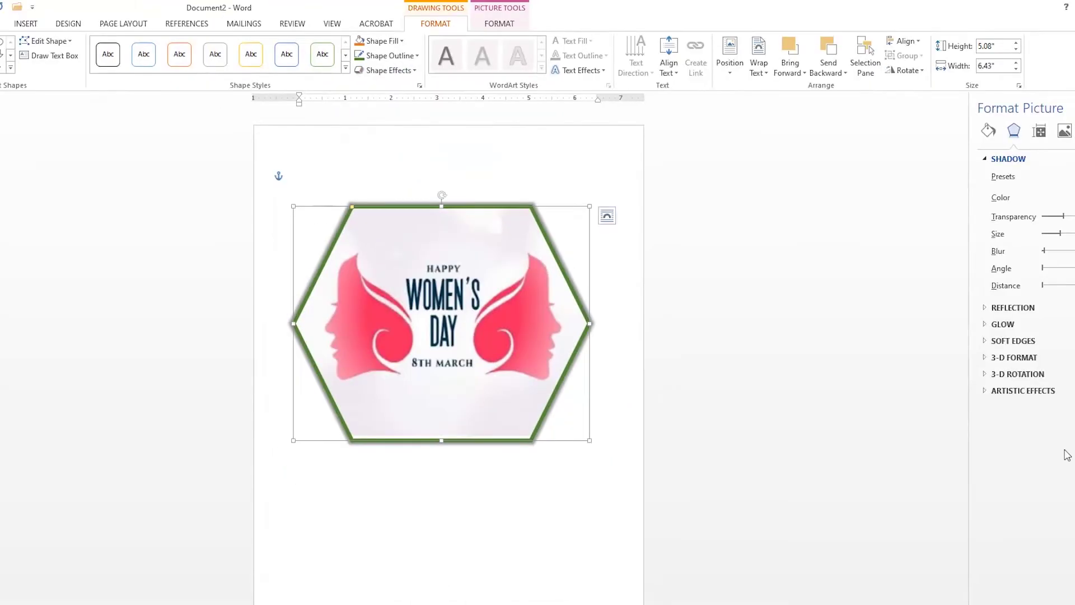
{"action": "mouse_move", "coordinate": [976, 226]}
{"action": "left_mouse_down"}
{"action": "mouse_move", "coordinate": [977, 264]}
{"action": "mouse_move", "coordinate": [958, 283]}
{"action": "mouse_move", "coordinate": [958, 303]}
{"action": "left_mouse_up"}
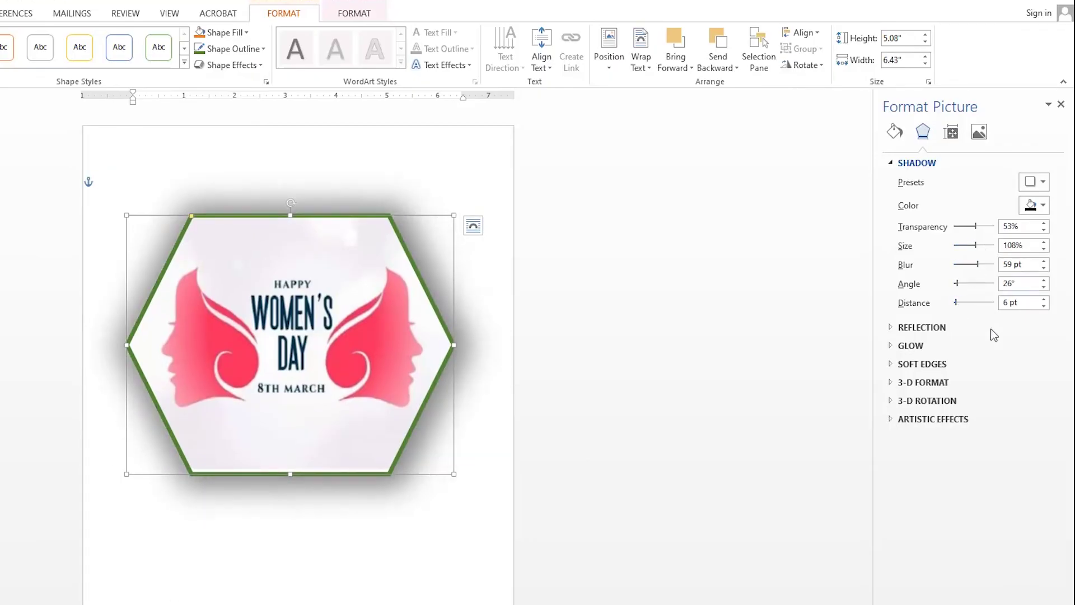
{"action": "left_click", "coordinate": [1046, 207]}
{"action": "left_click", "coordinate": [1043, 182]}
{"action": "left_click", "coordinate": [1011, 322]}
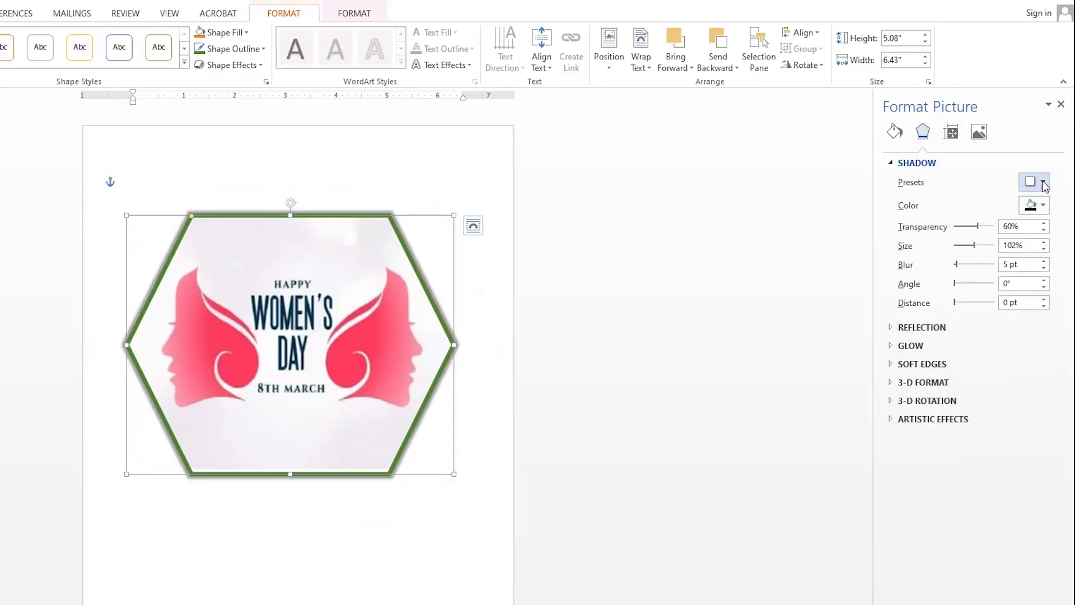
{"action": "left_click", "coordinate": [692, 336]}
{"action": "key", "text": "ctrl+z"}
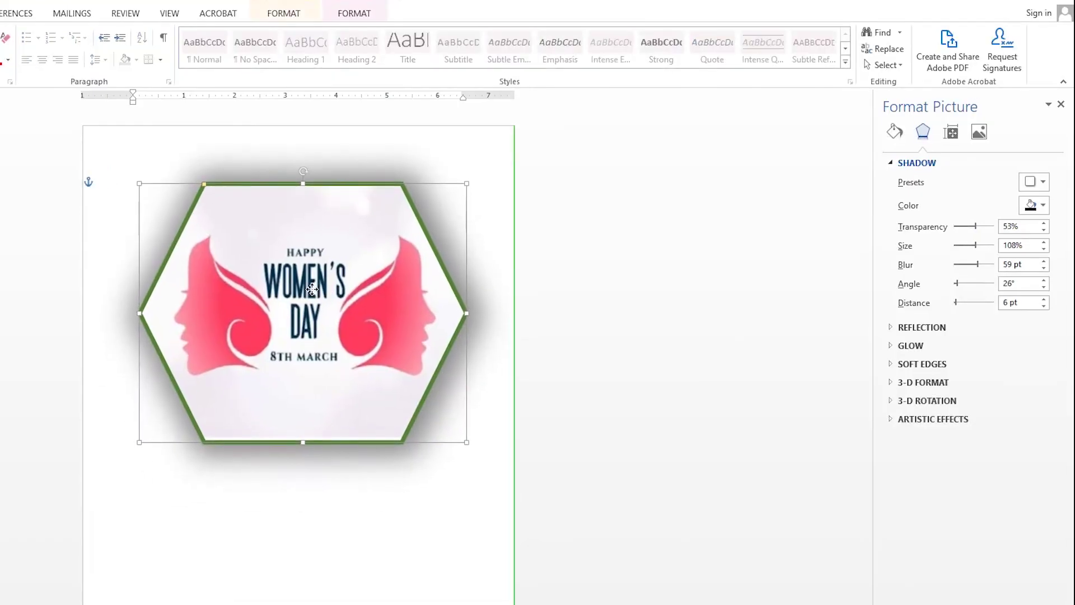